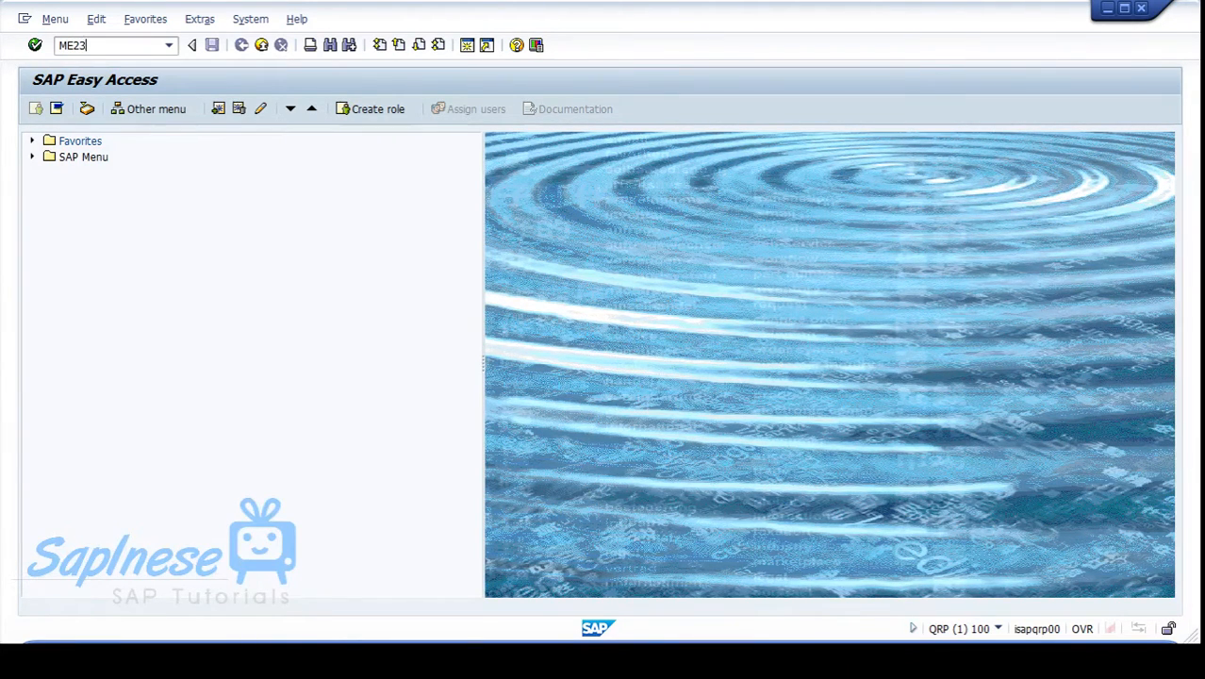
key("Return")
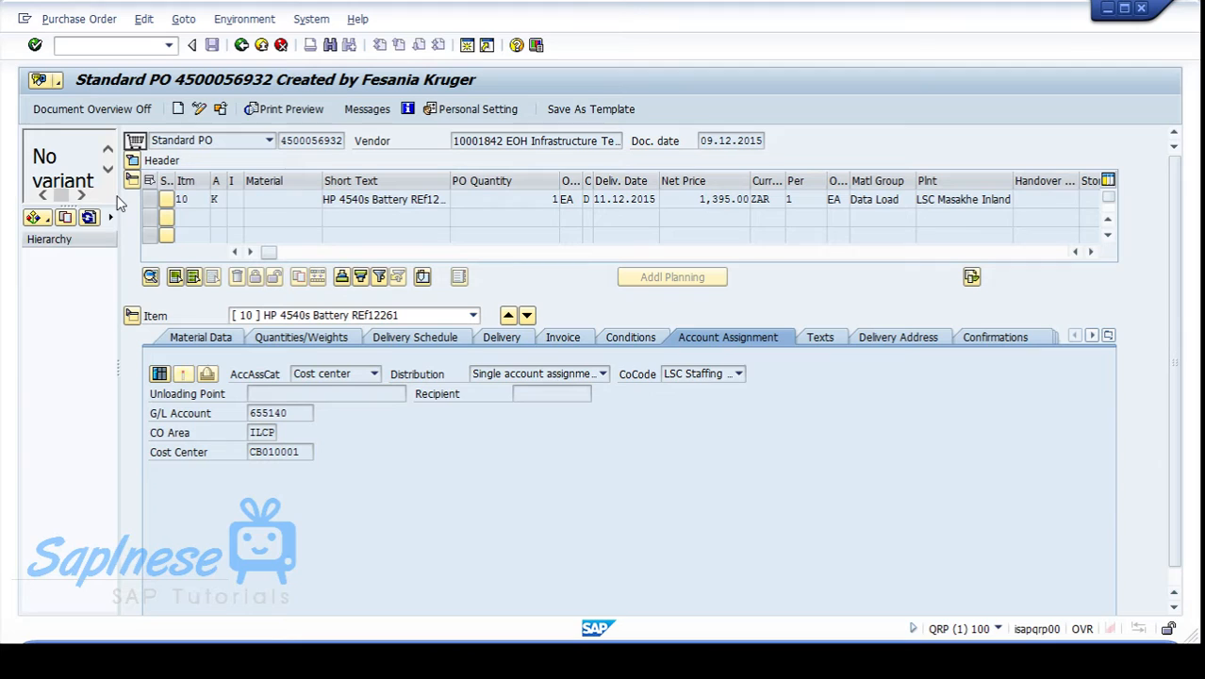
Toggle the document overview off and on and widen its pane
left_click_drag(118, 202, 183, 198)
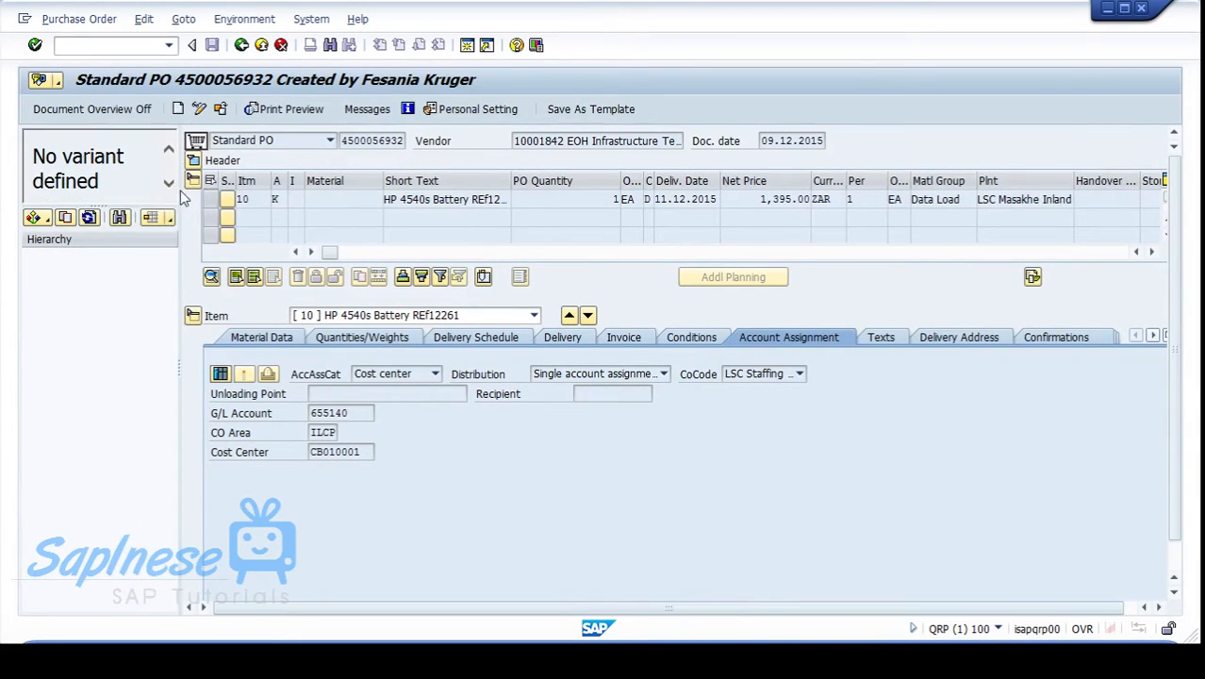
left_click(92, 111)
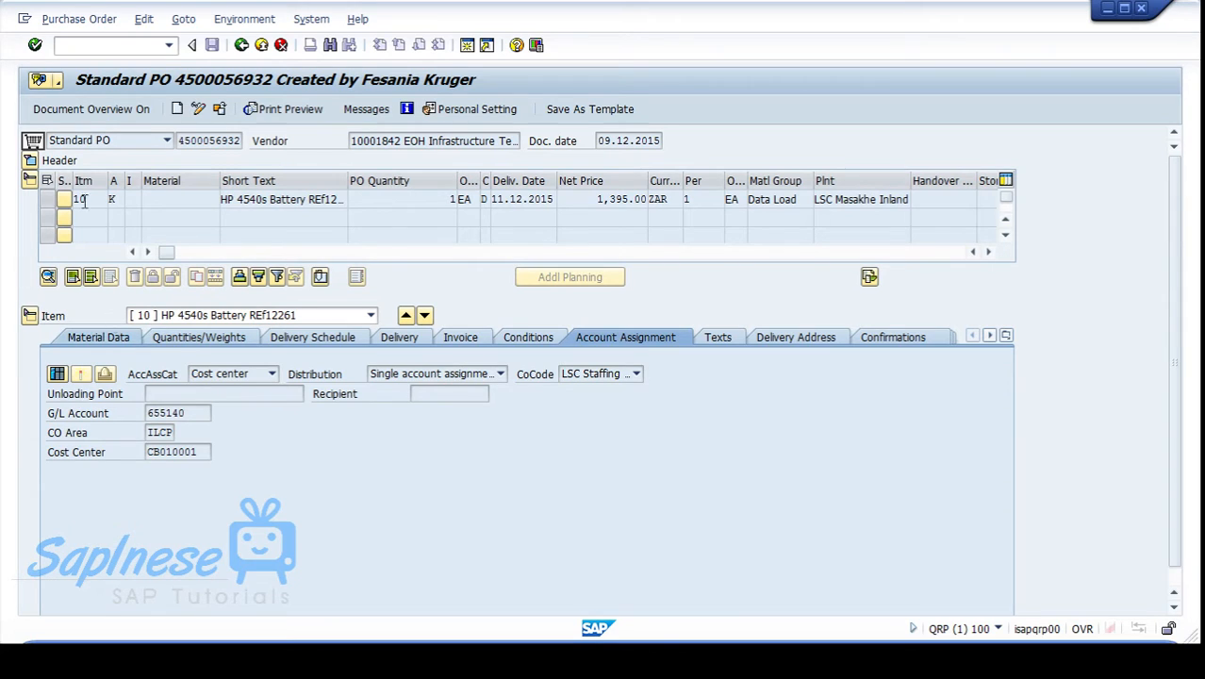
left_click(113, 111)
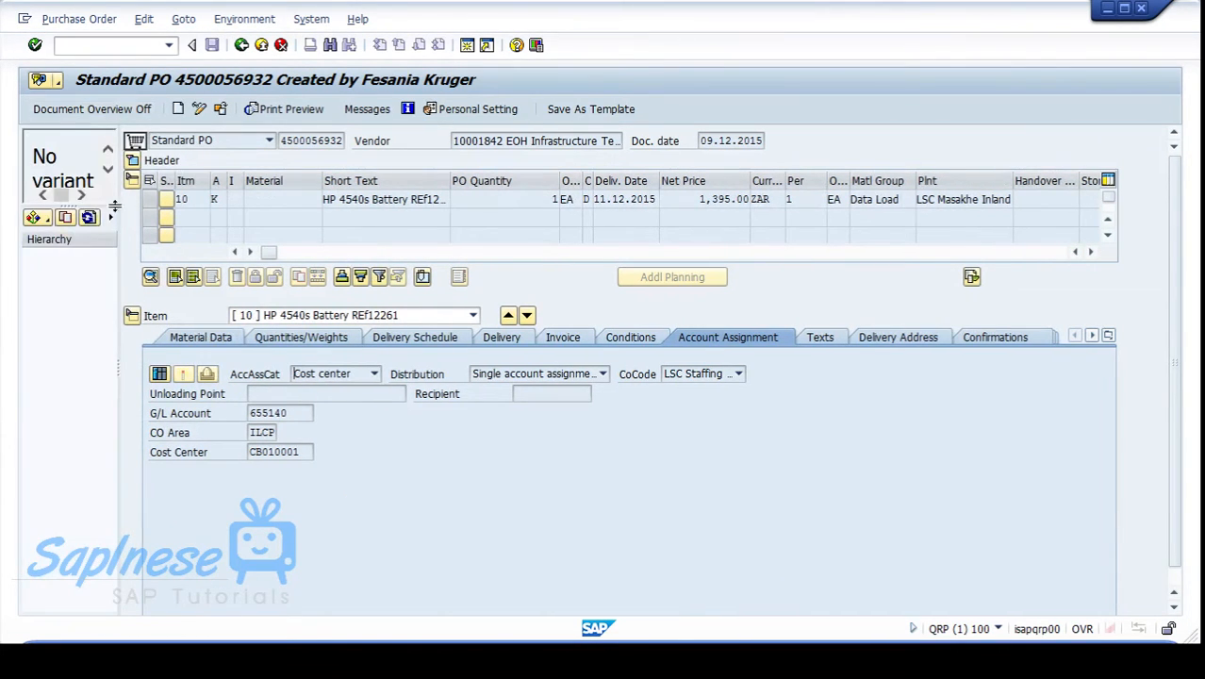
left_click_drag(114, 205, 217, 206)
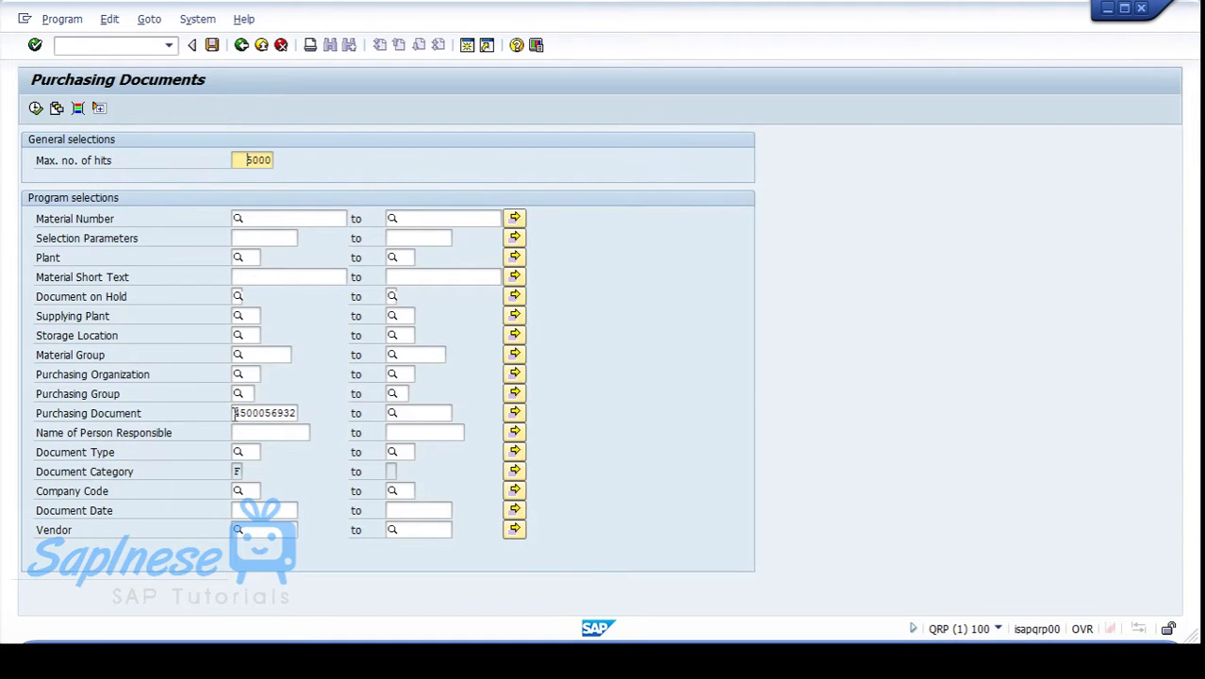
Clear the preset purchasing document number and bring up the dynamic selection field list
left_click_drag(235, 413, 352, 415)
key("Delete")
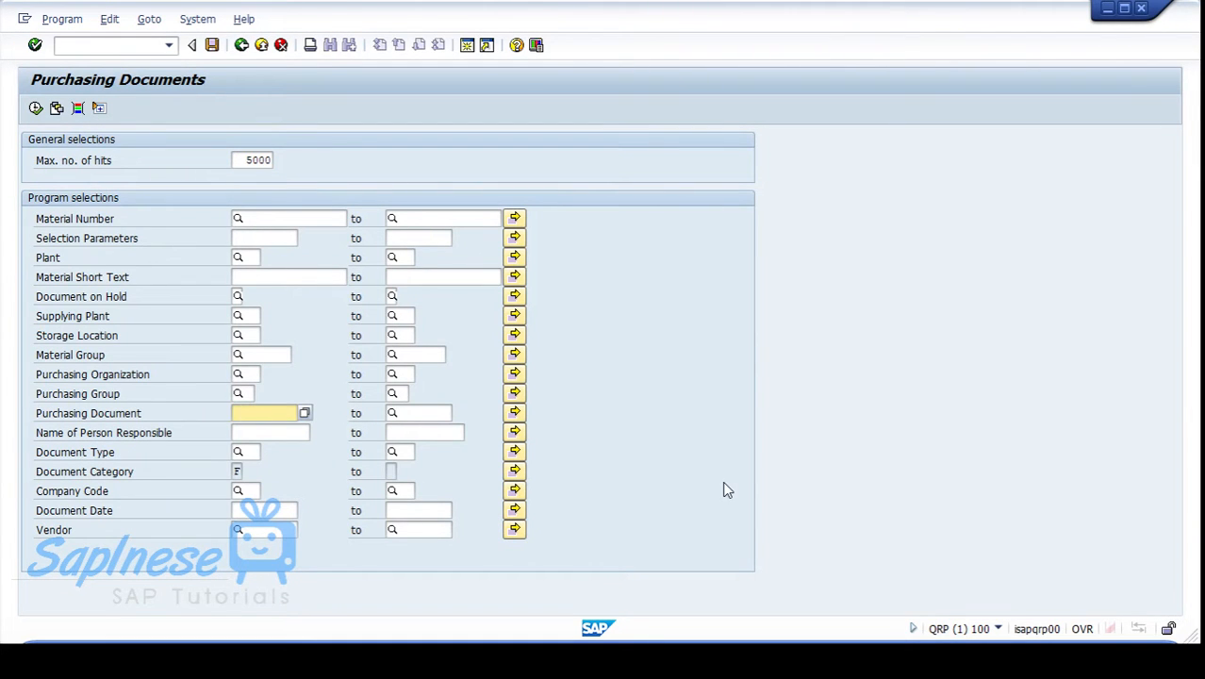
left_click(257, 514)
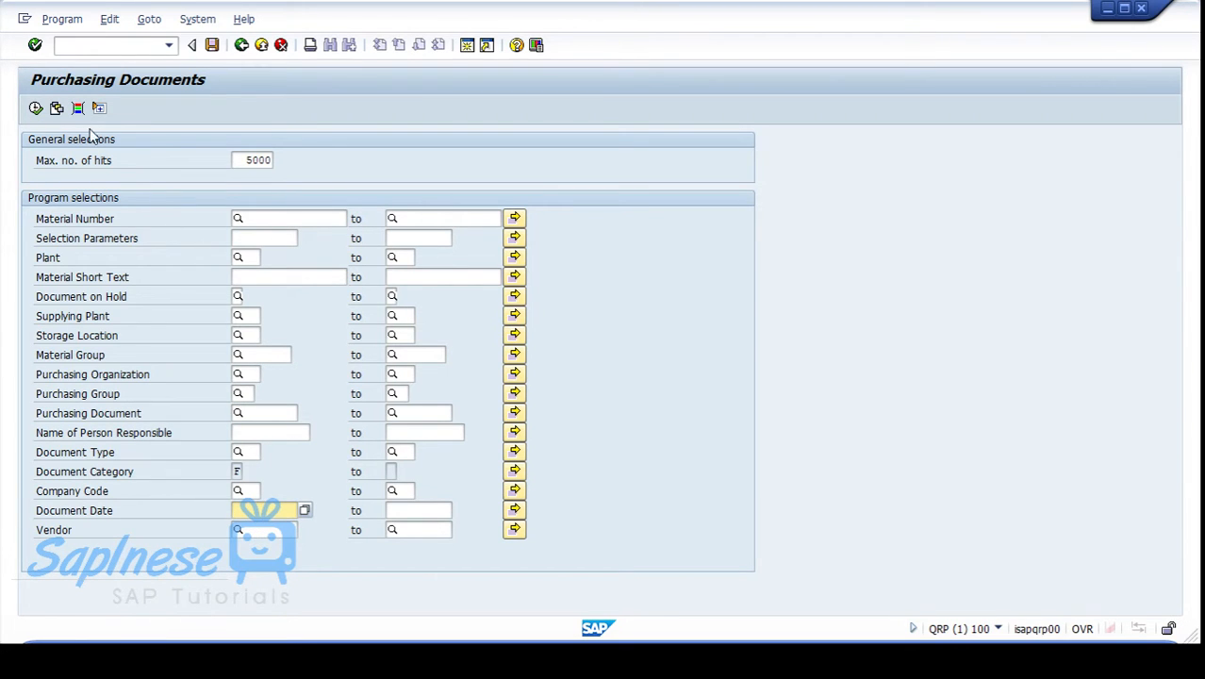
left_click(78, 108)
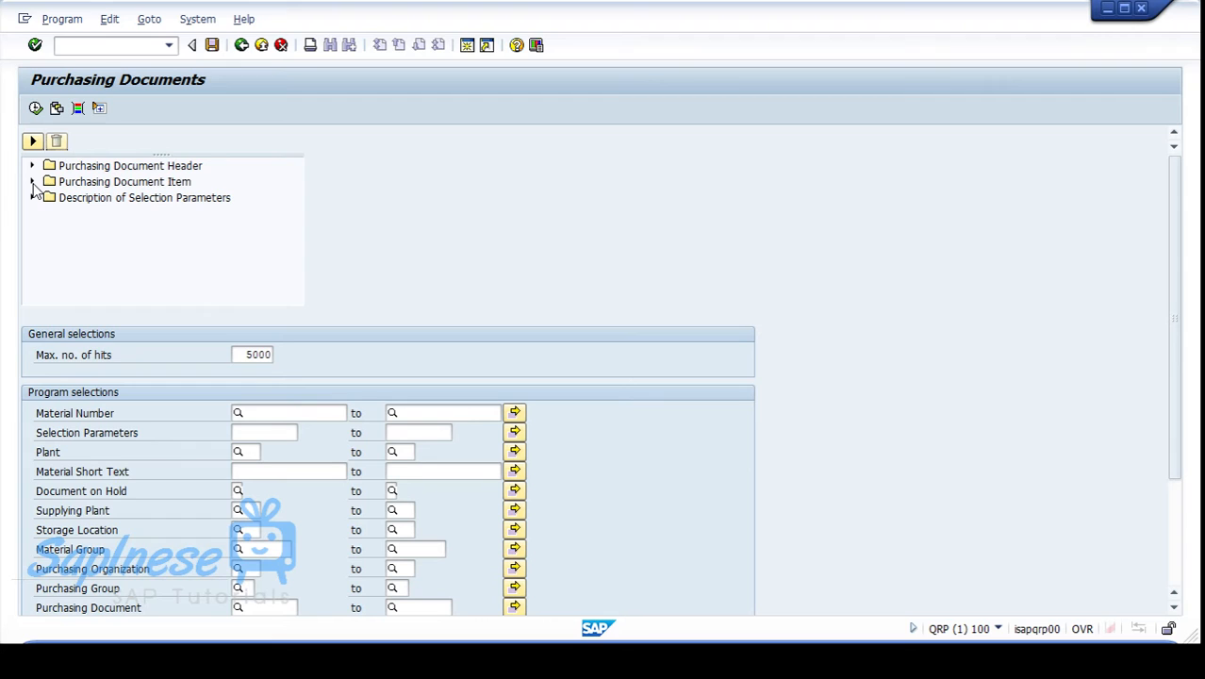
Add Created by as a header criterion with the user ID and run the purchasing document search
left_click(33, 166)
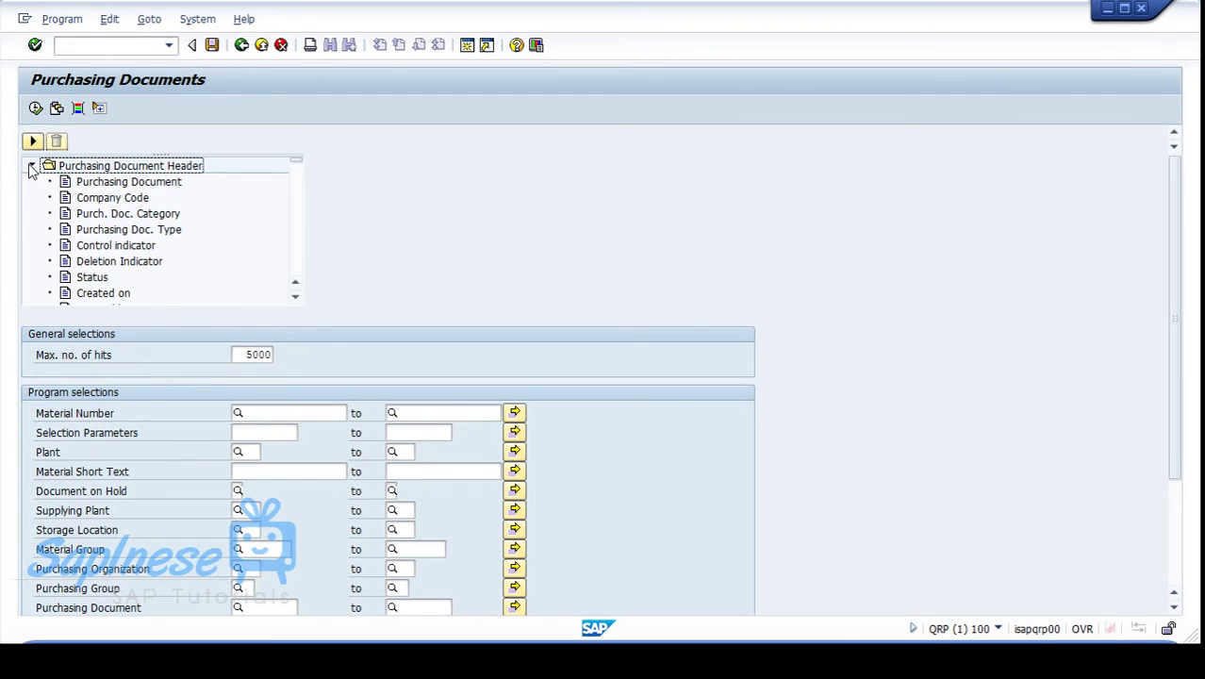
left_click(297, 299)
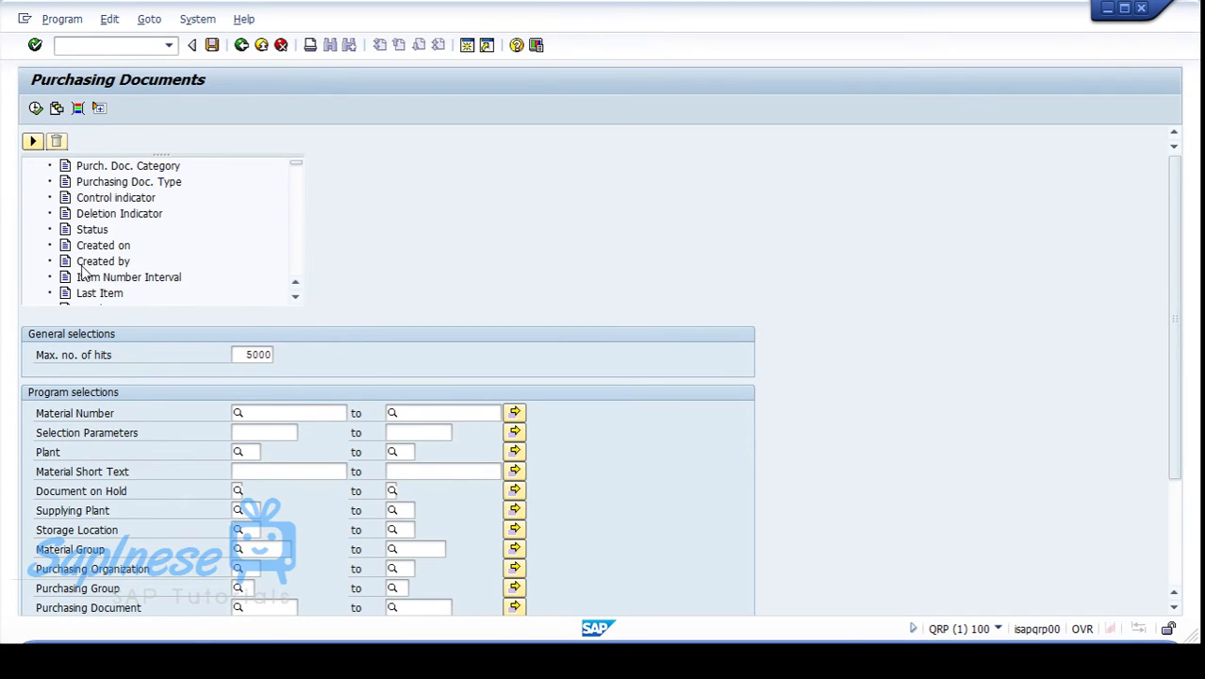
double_click(95, 269)
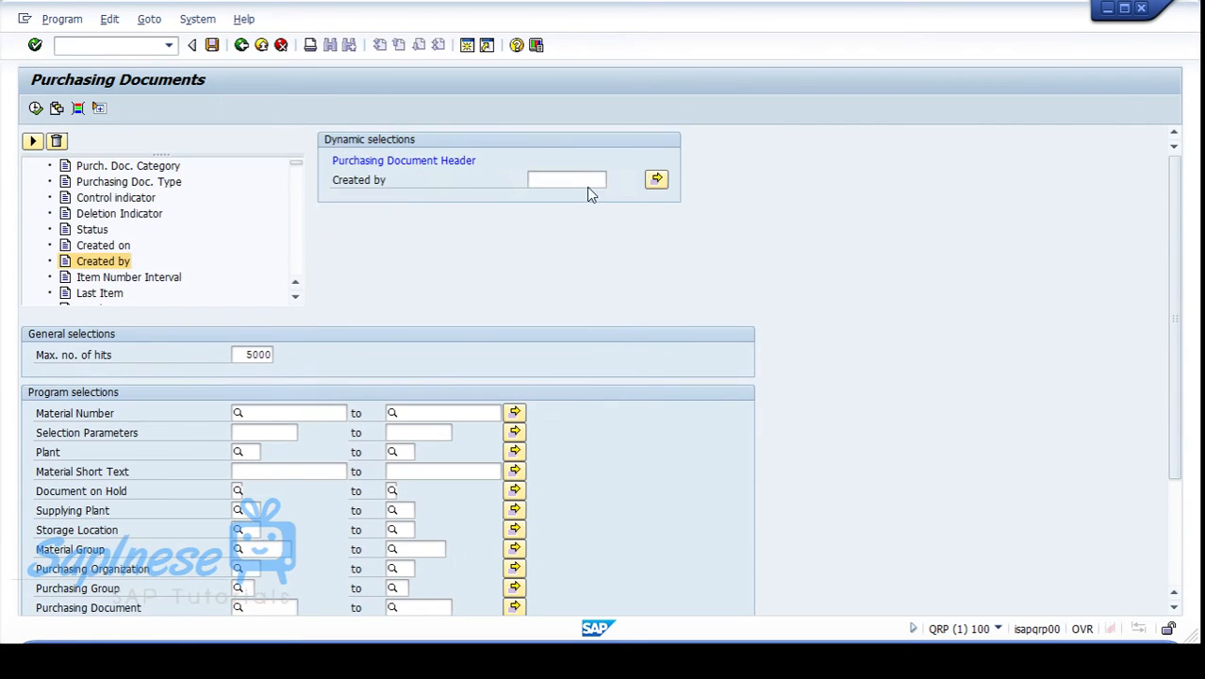
left_click(590, 183)
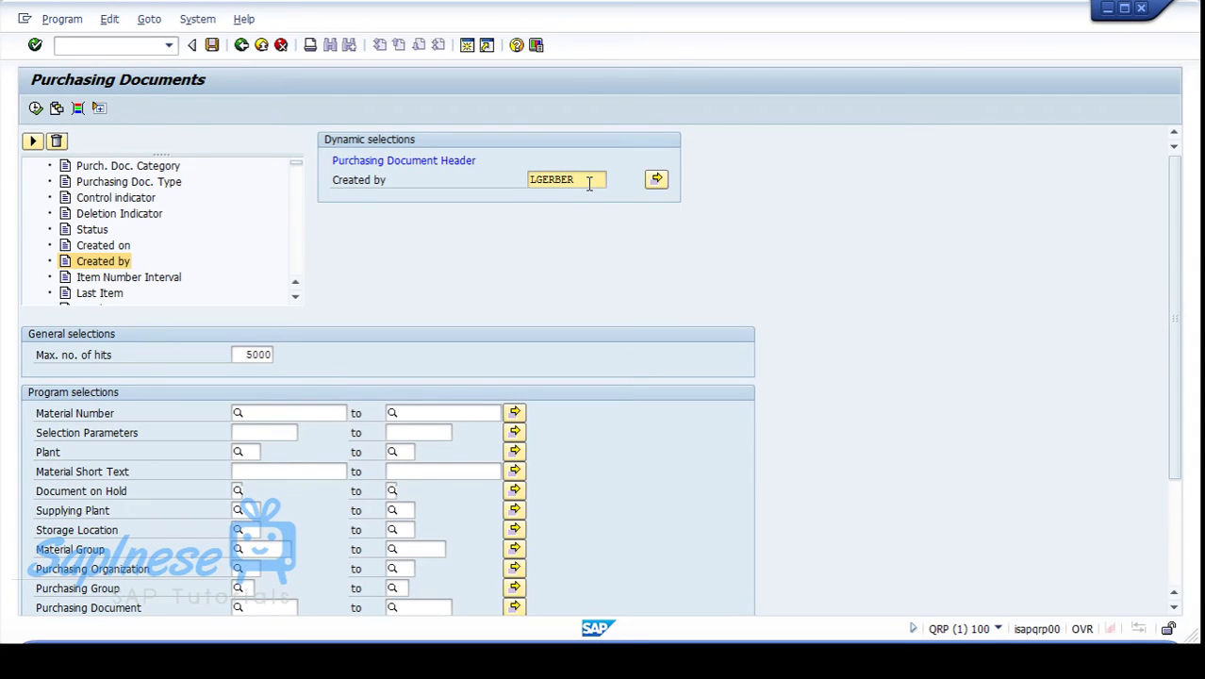
left_click(35, 108)
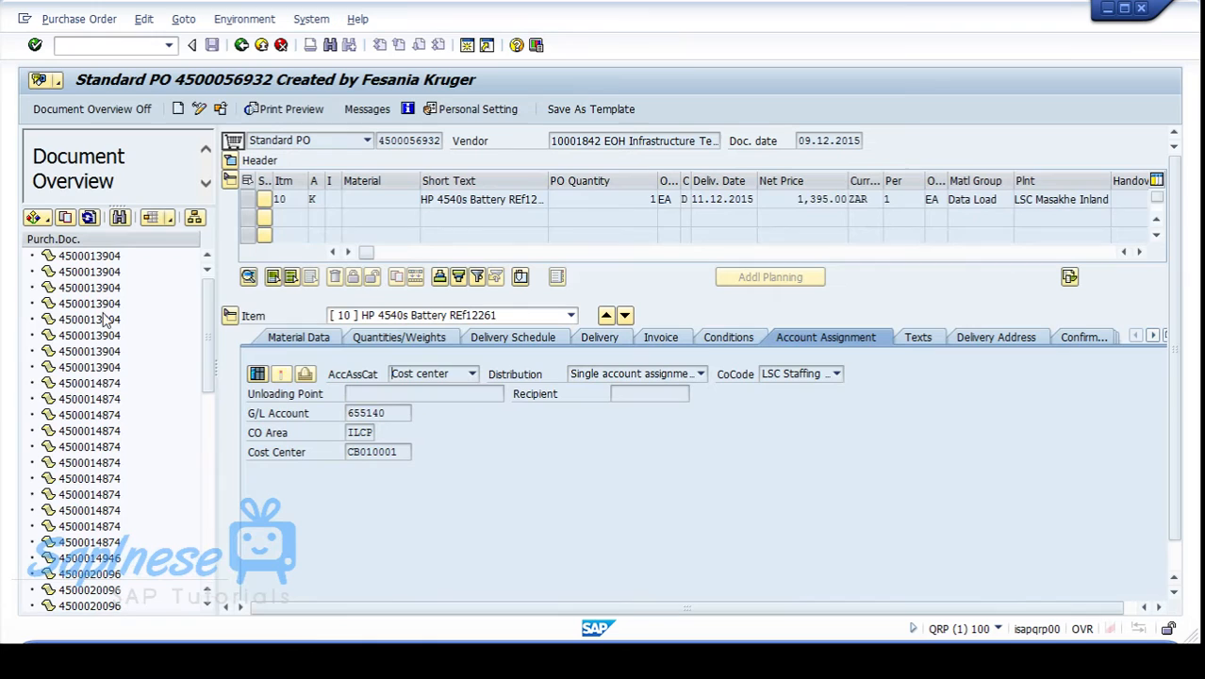
left_click_drag(209, 324, 147, 614)
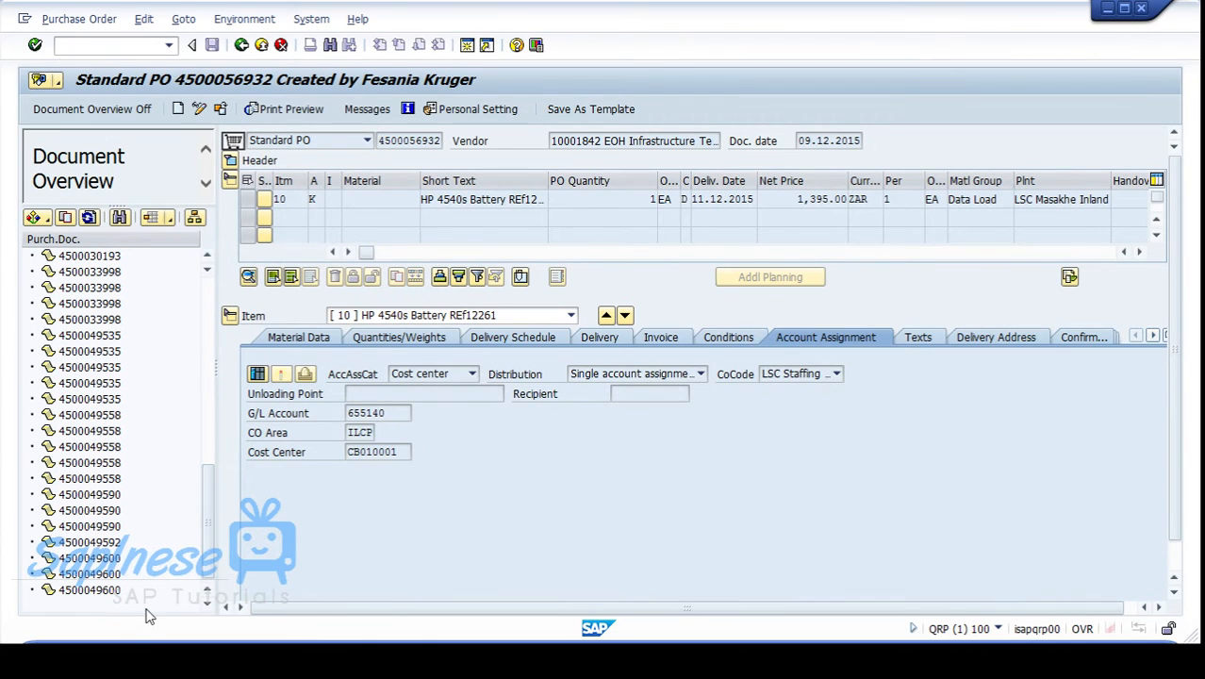
double_click(95, 543)
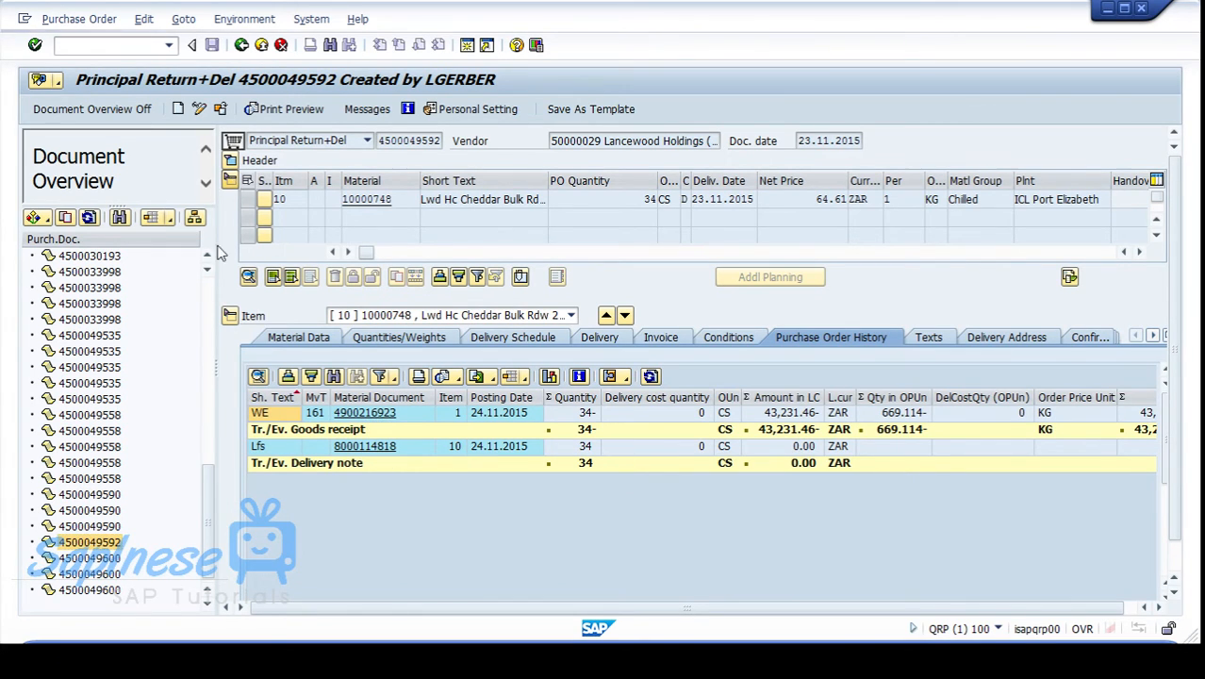
left_click(230, 180)
Collapse item detail and show the header Org. Data with purchasing group SDY Sundry
left_click(230, 198)
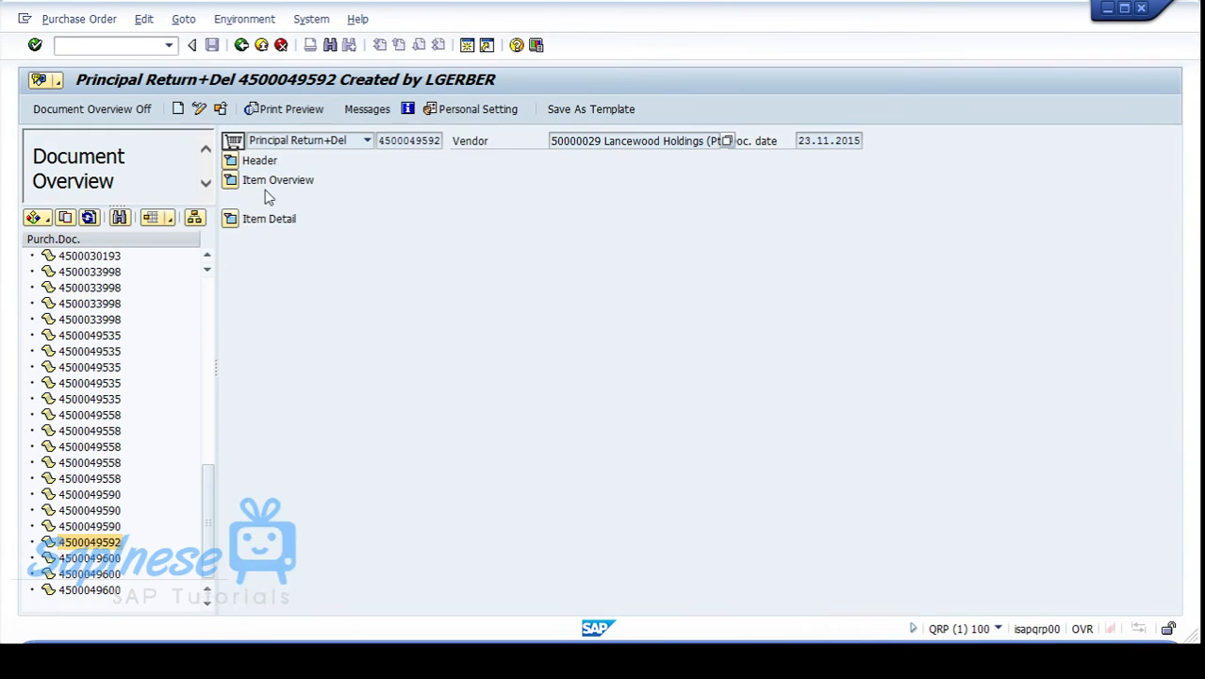
left_click(330, 181)
left_click(311, 220)
left_click(230, 162)
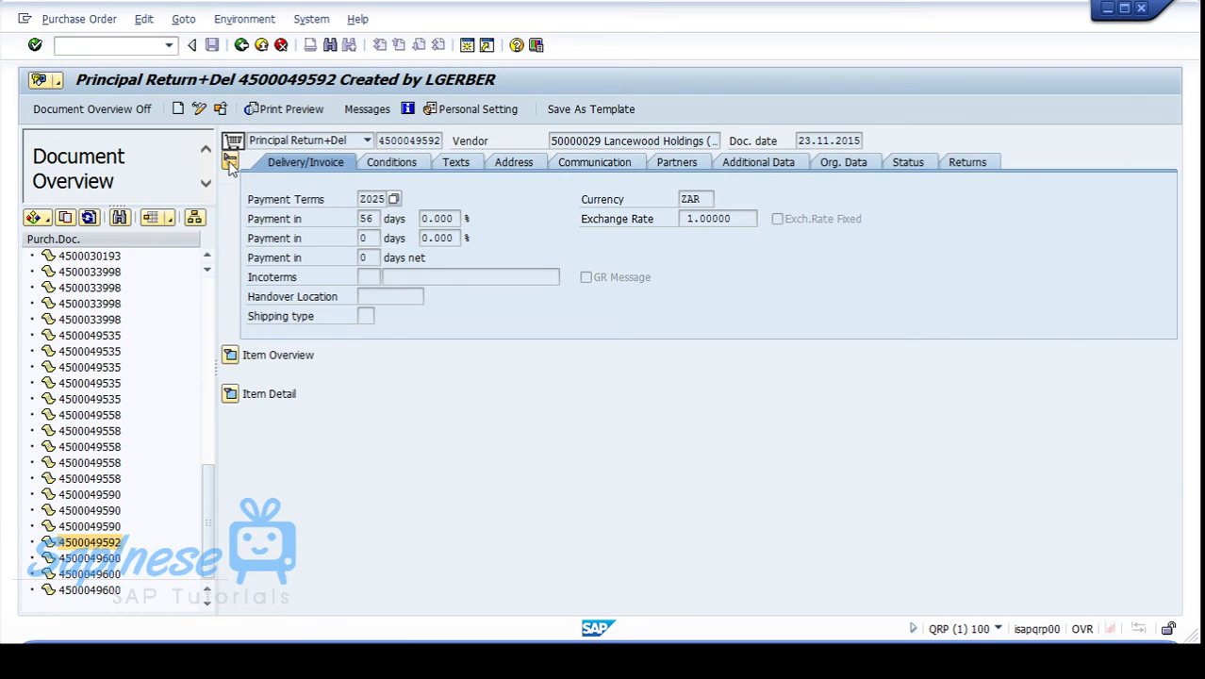
left_click(838, 166)
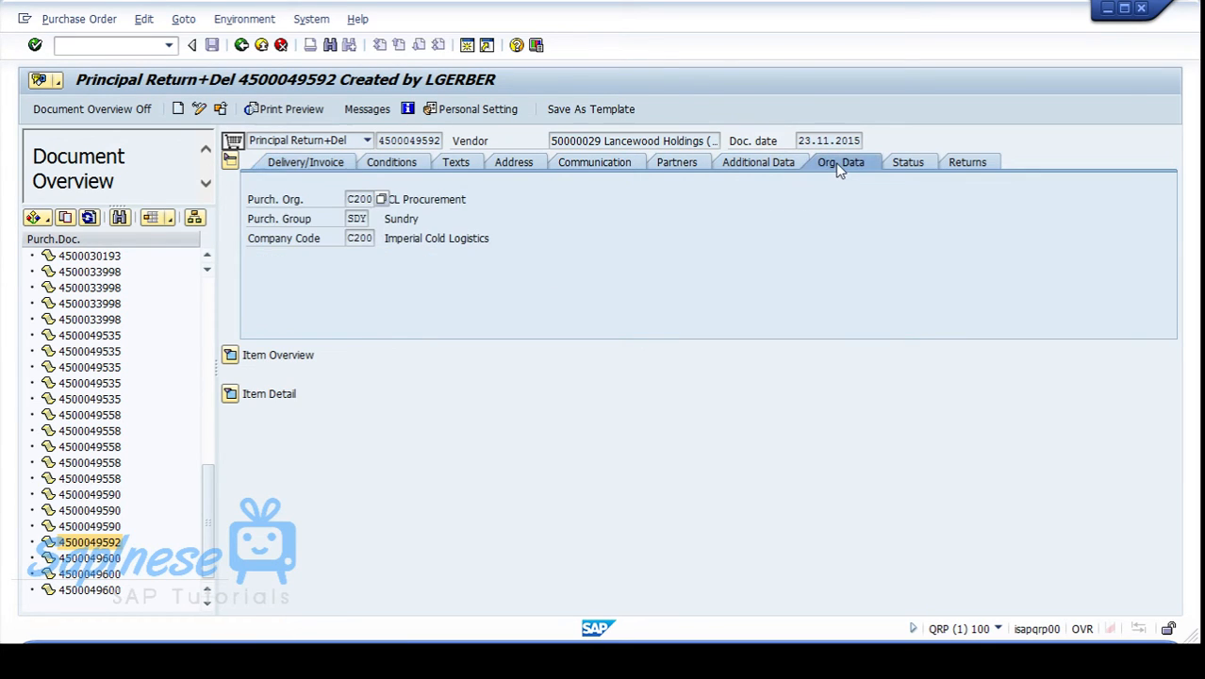
double_click(349, 218)
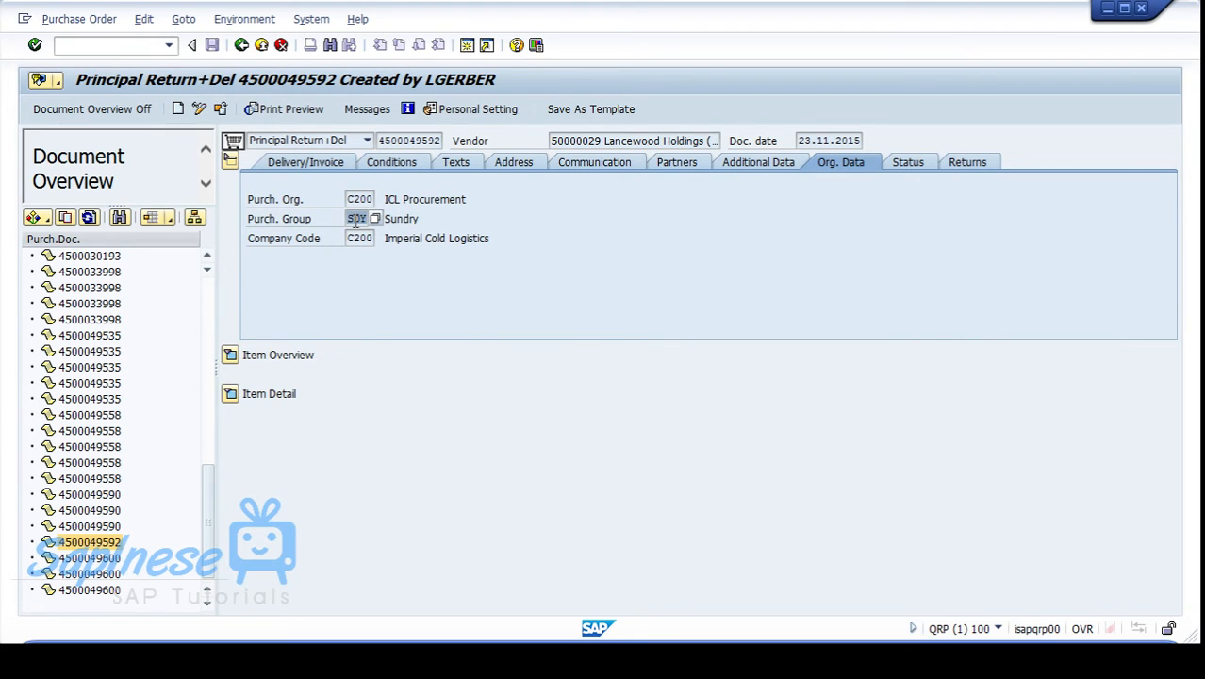
In change mode set the purchasing group to TRD Trade, check for messages and save
left_click(199, 111)
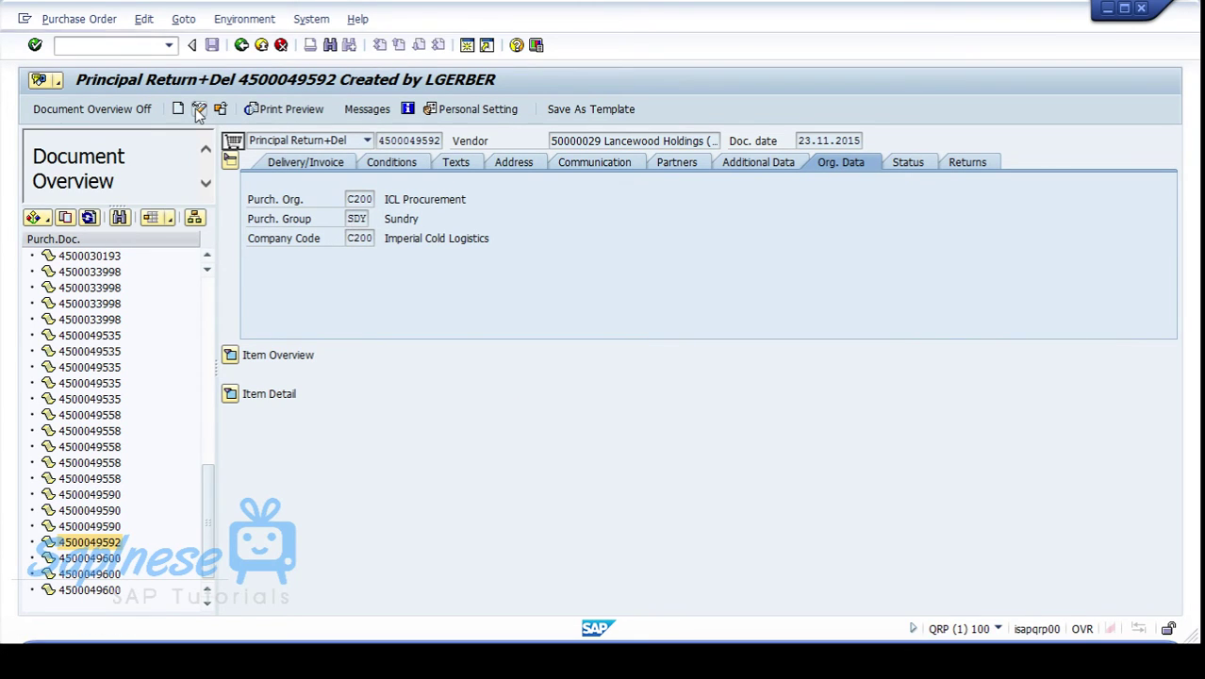
left_click(355, 219)
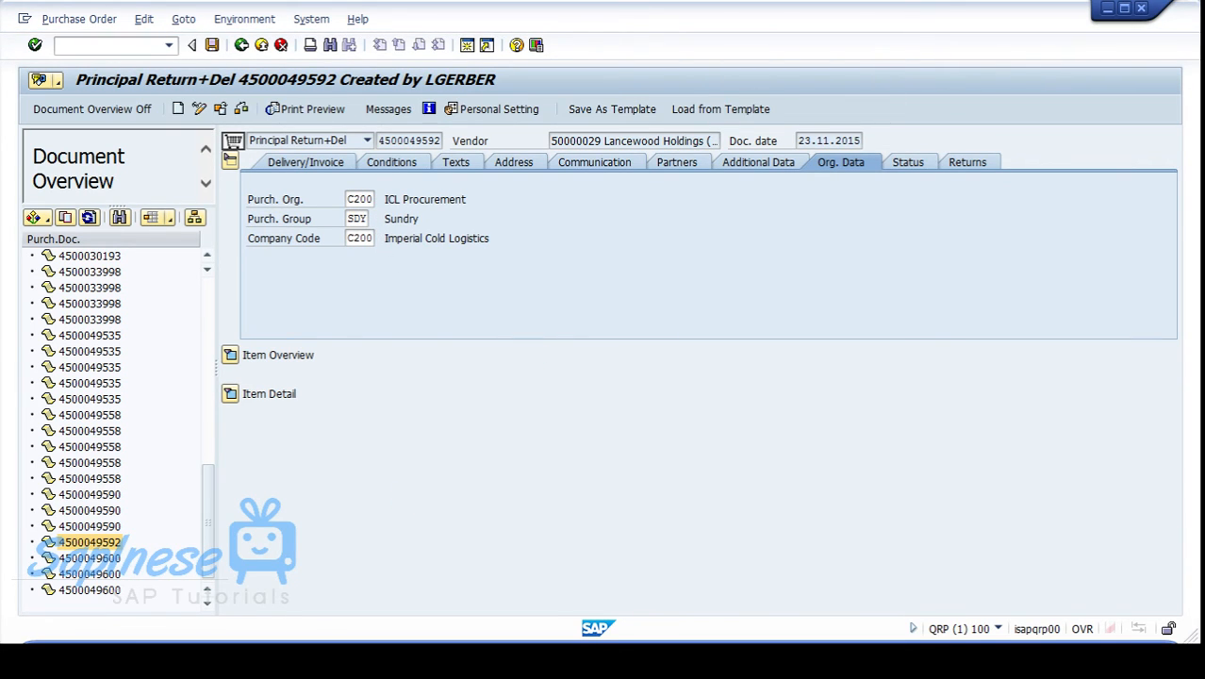
type("TRD")
key("Return")
left_click(241, 109)
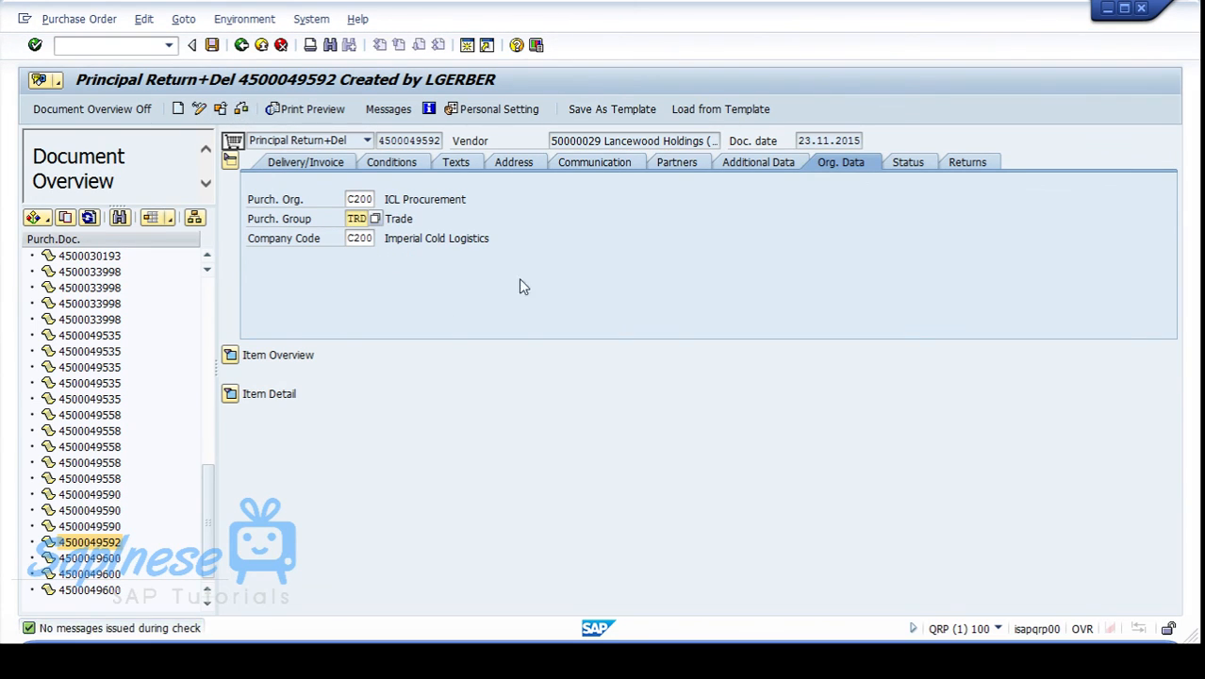
left_click(212, 45)
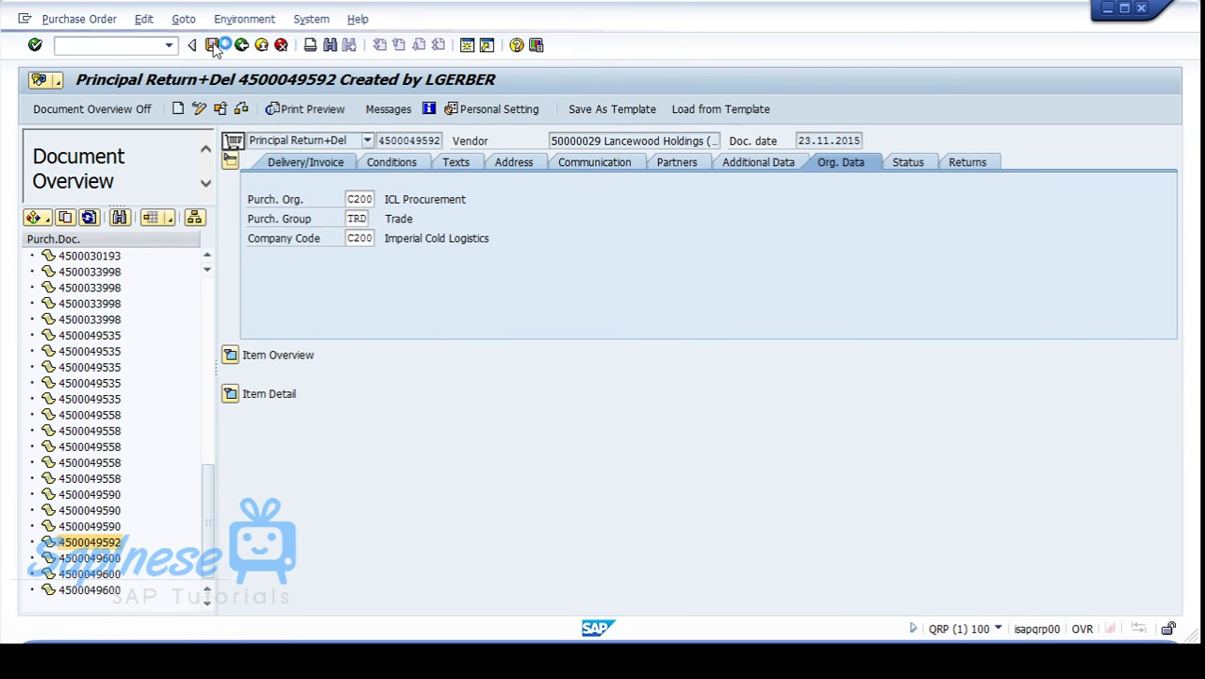